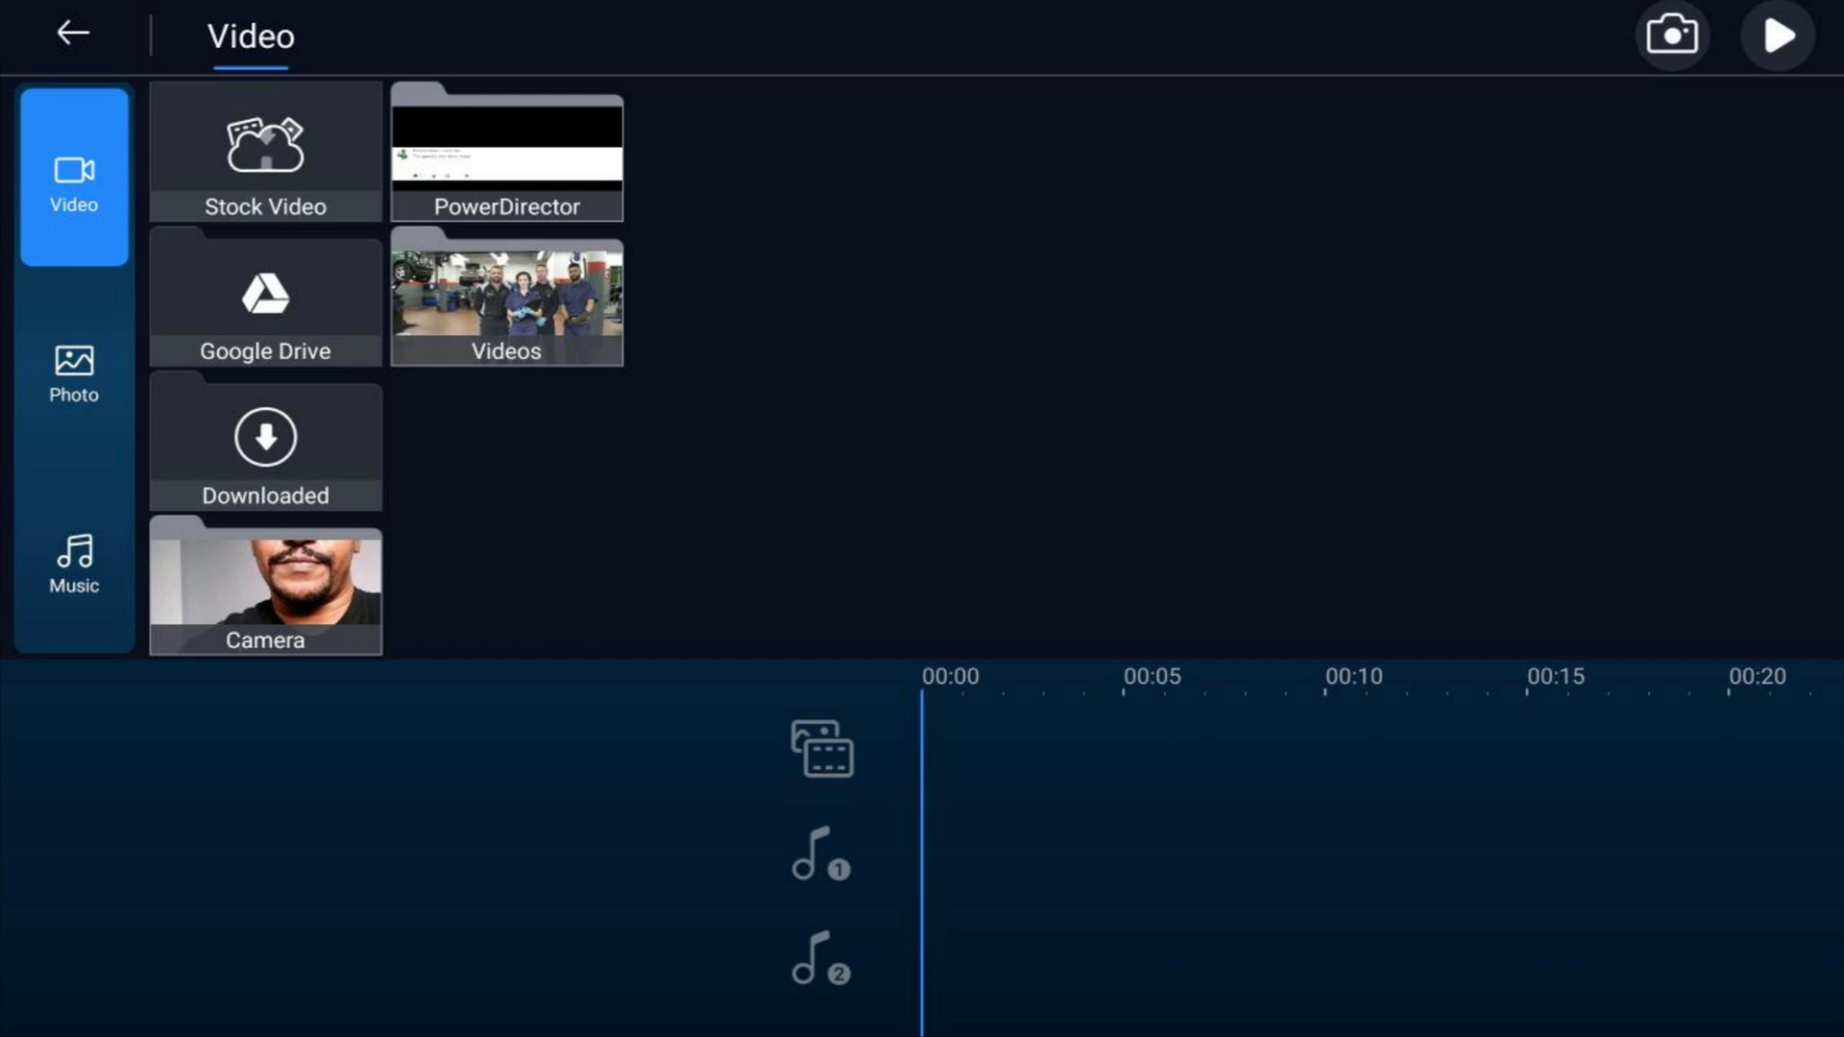
# Add SnowyPeaks.mp4 from the Videos folder to the timeline and select it for editing.
pyautogui.click(506, 302)
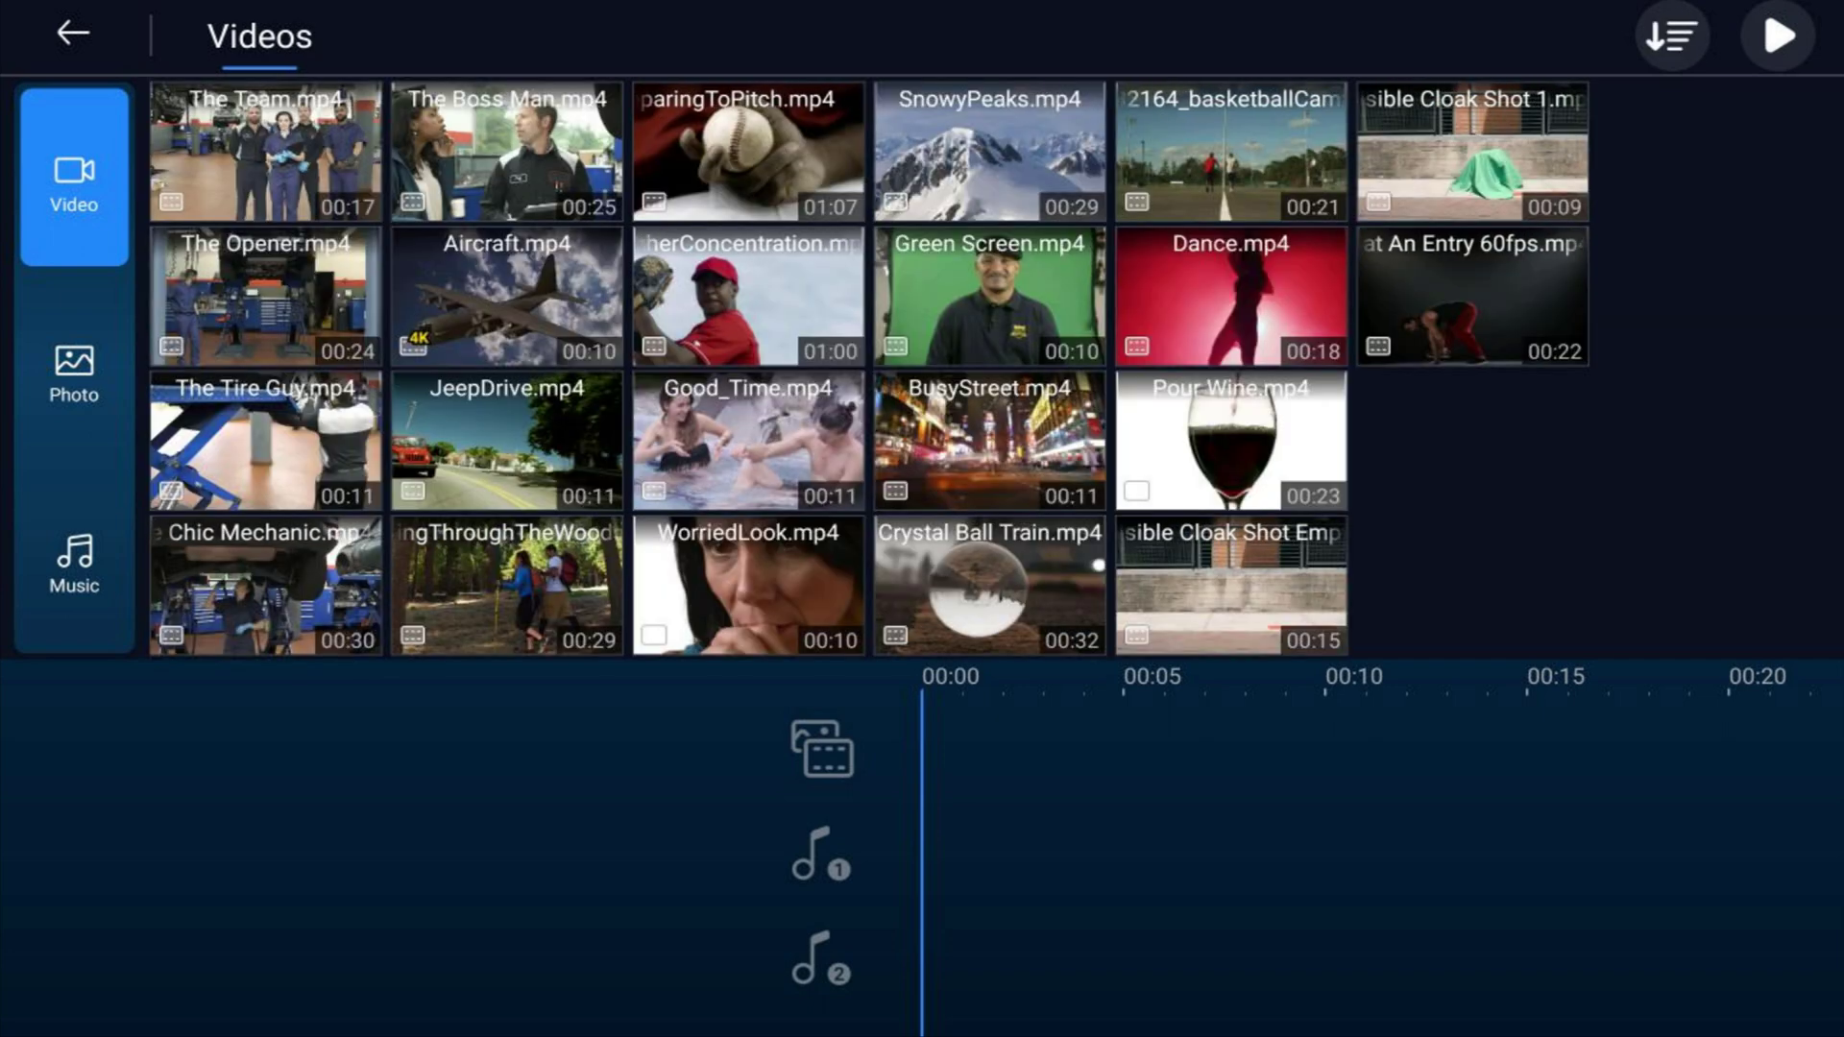
pyautogui.click(990, 152)
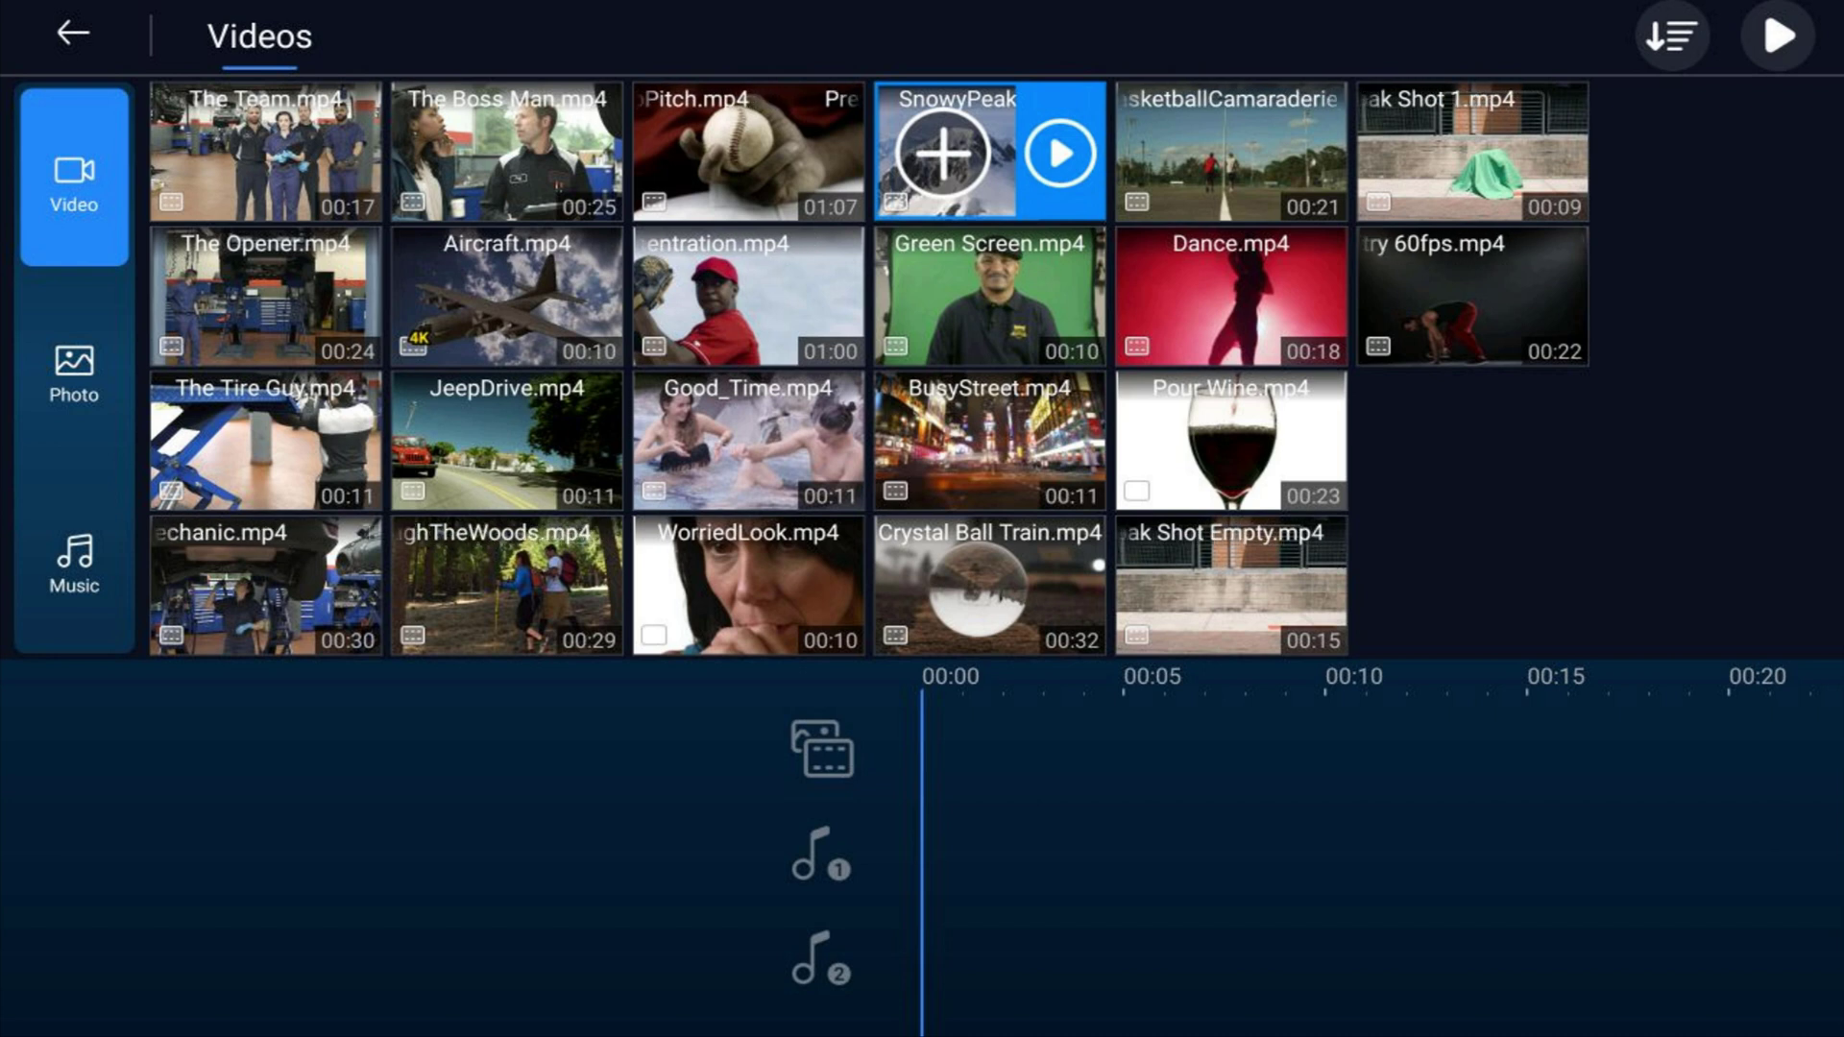
pyautogui.click(944, 154)
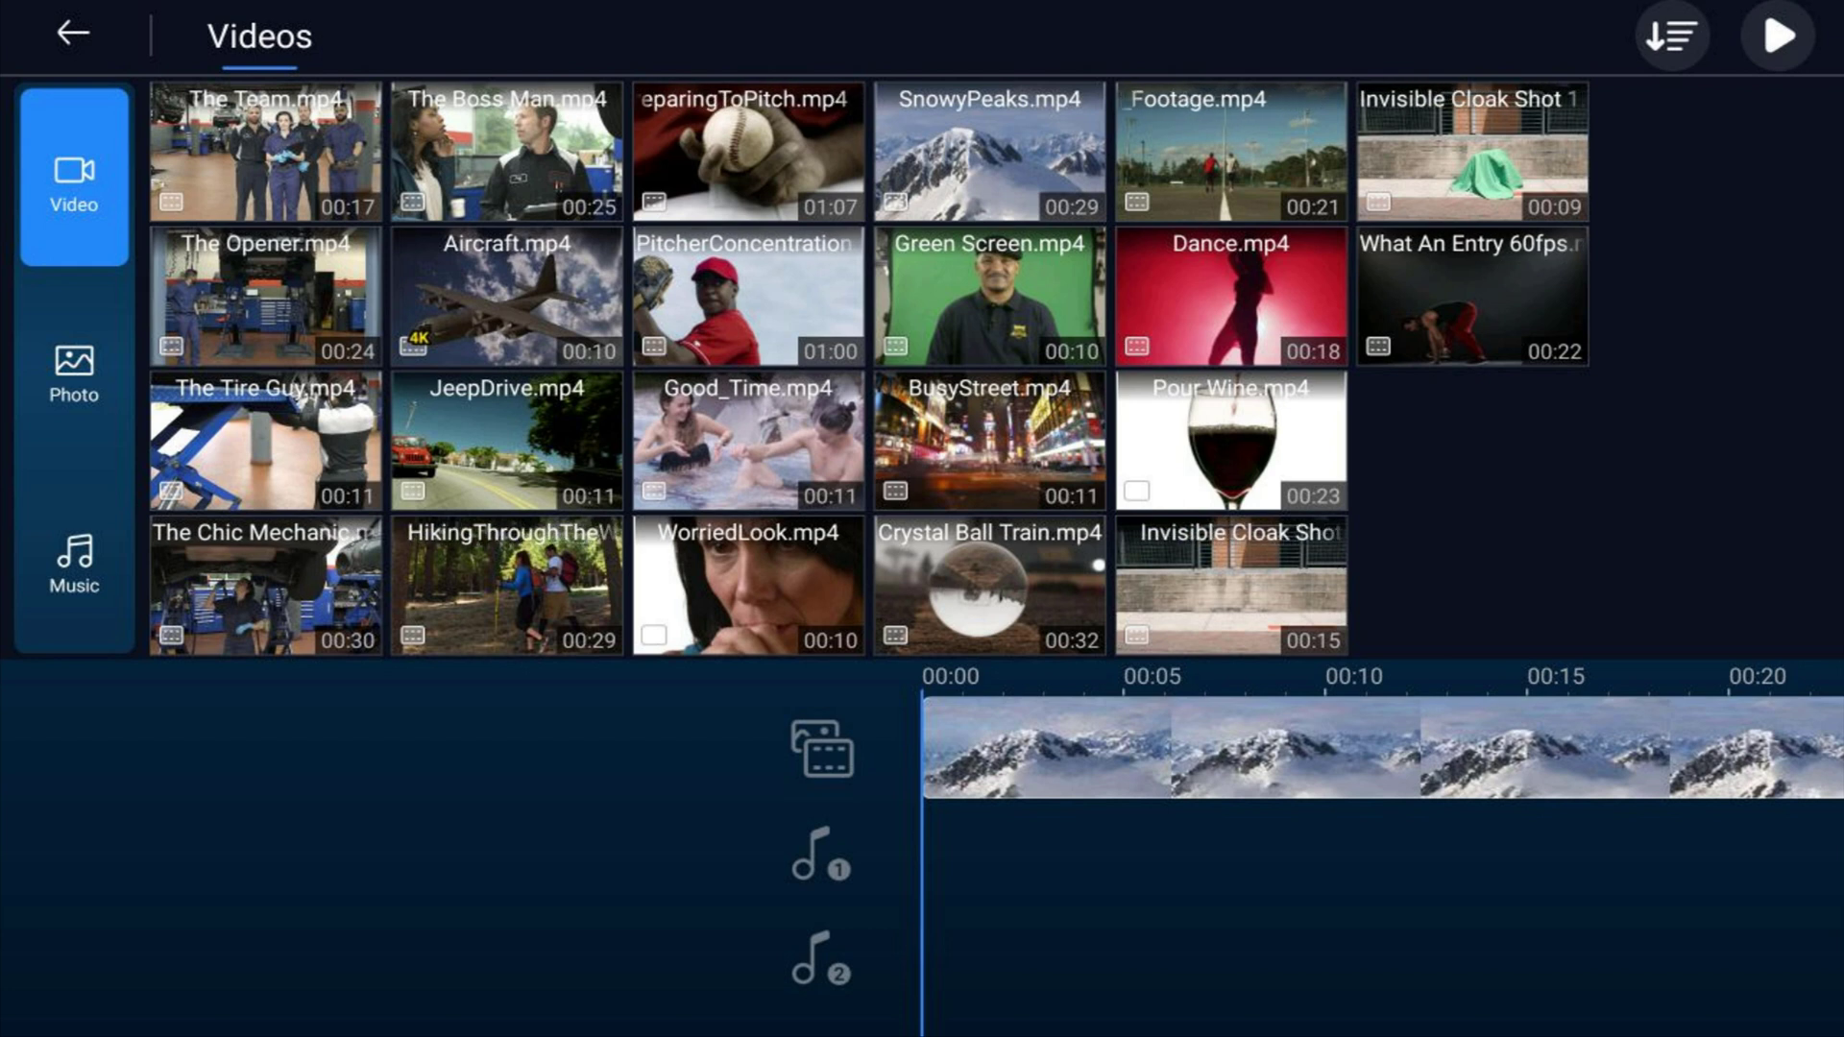
pyautogui.click(1370, 749)
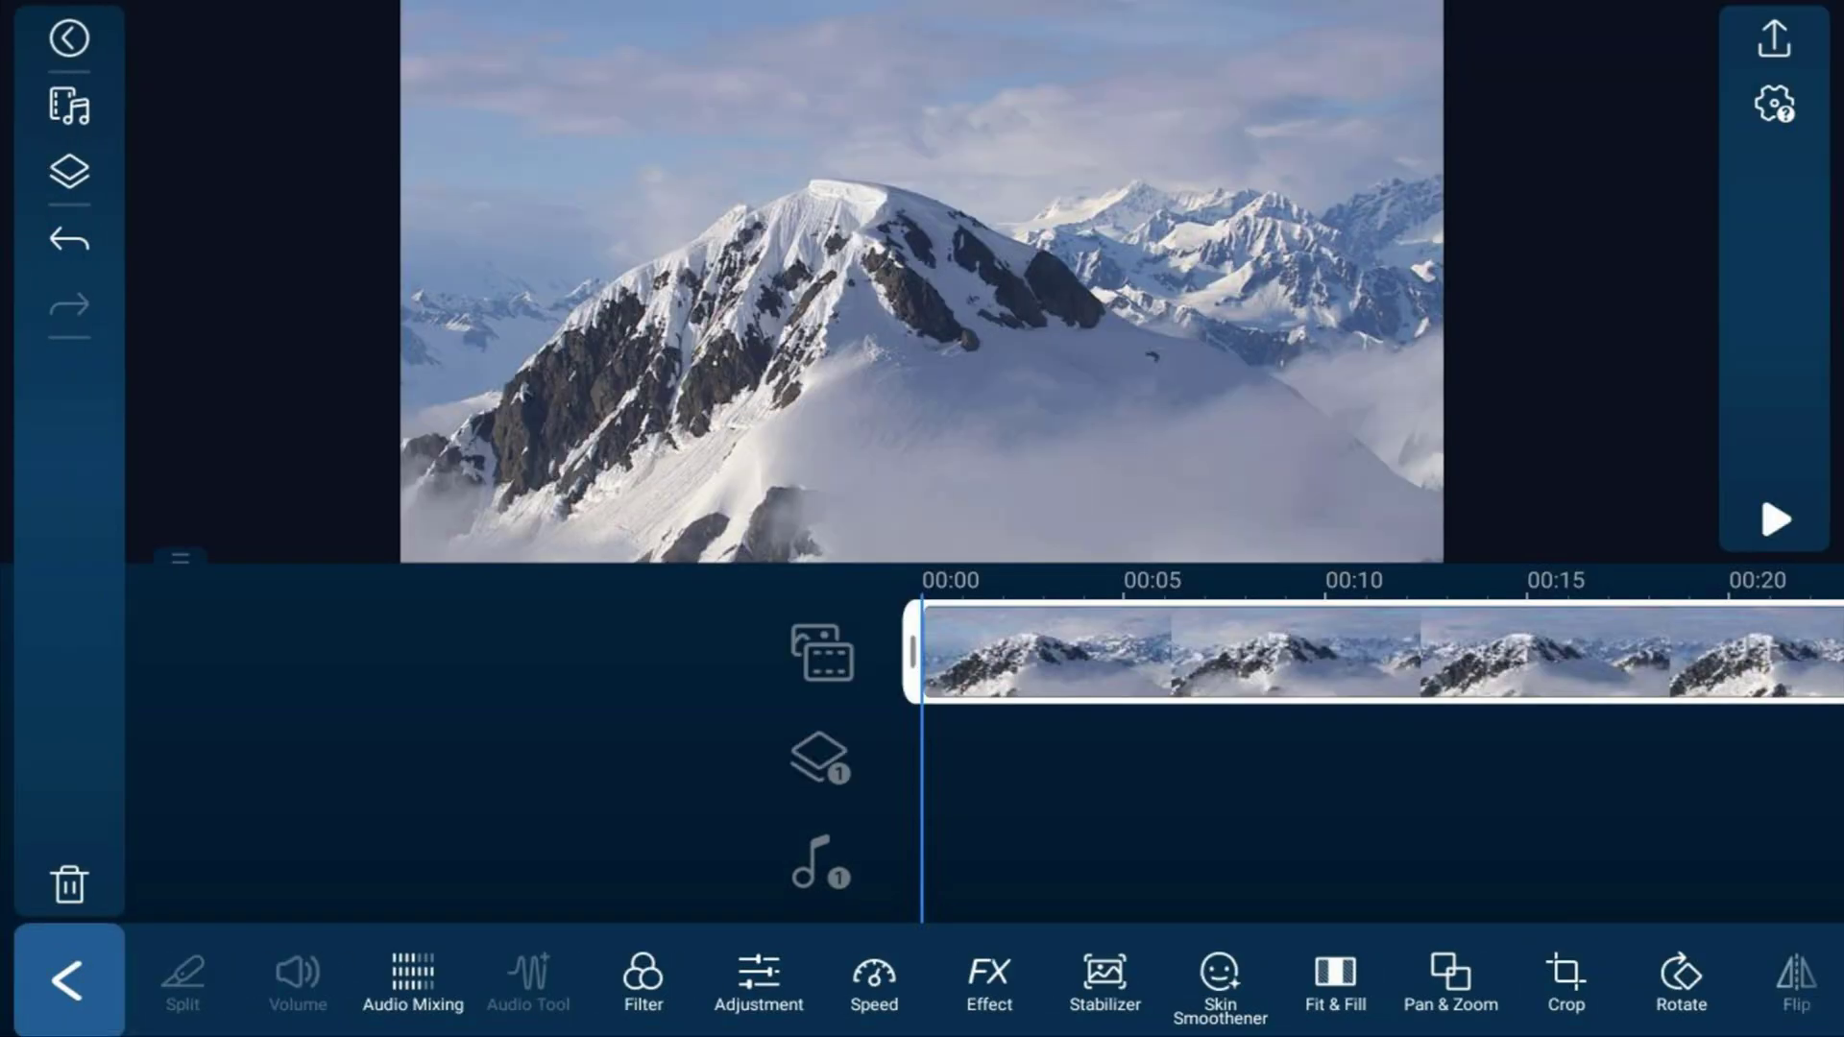
# Open the Adjustment options for the SnowyPeaks clip.
pyautogui.click(758, 981)
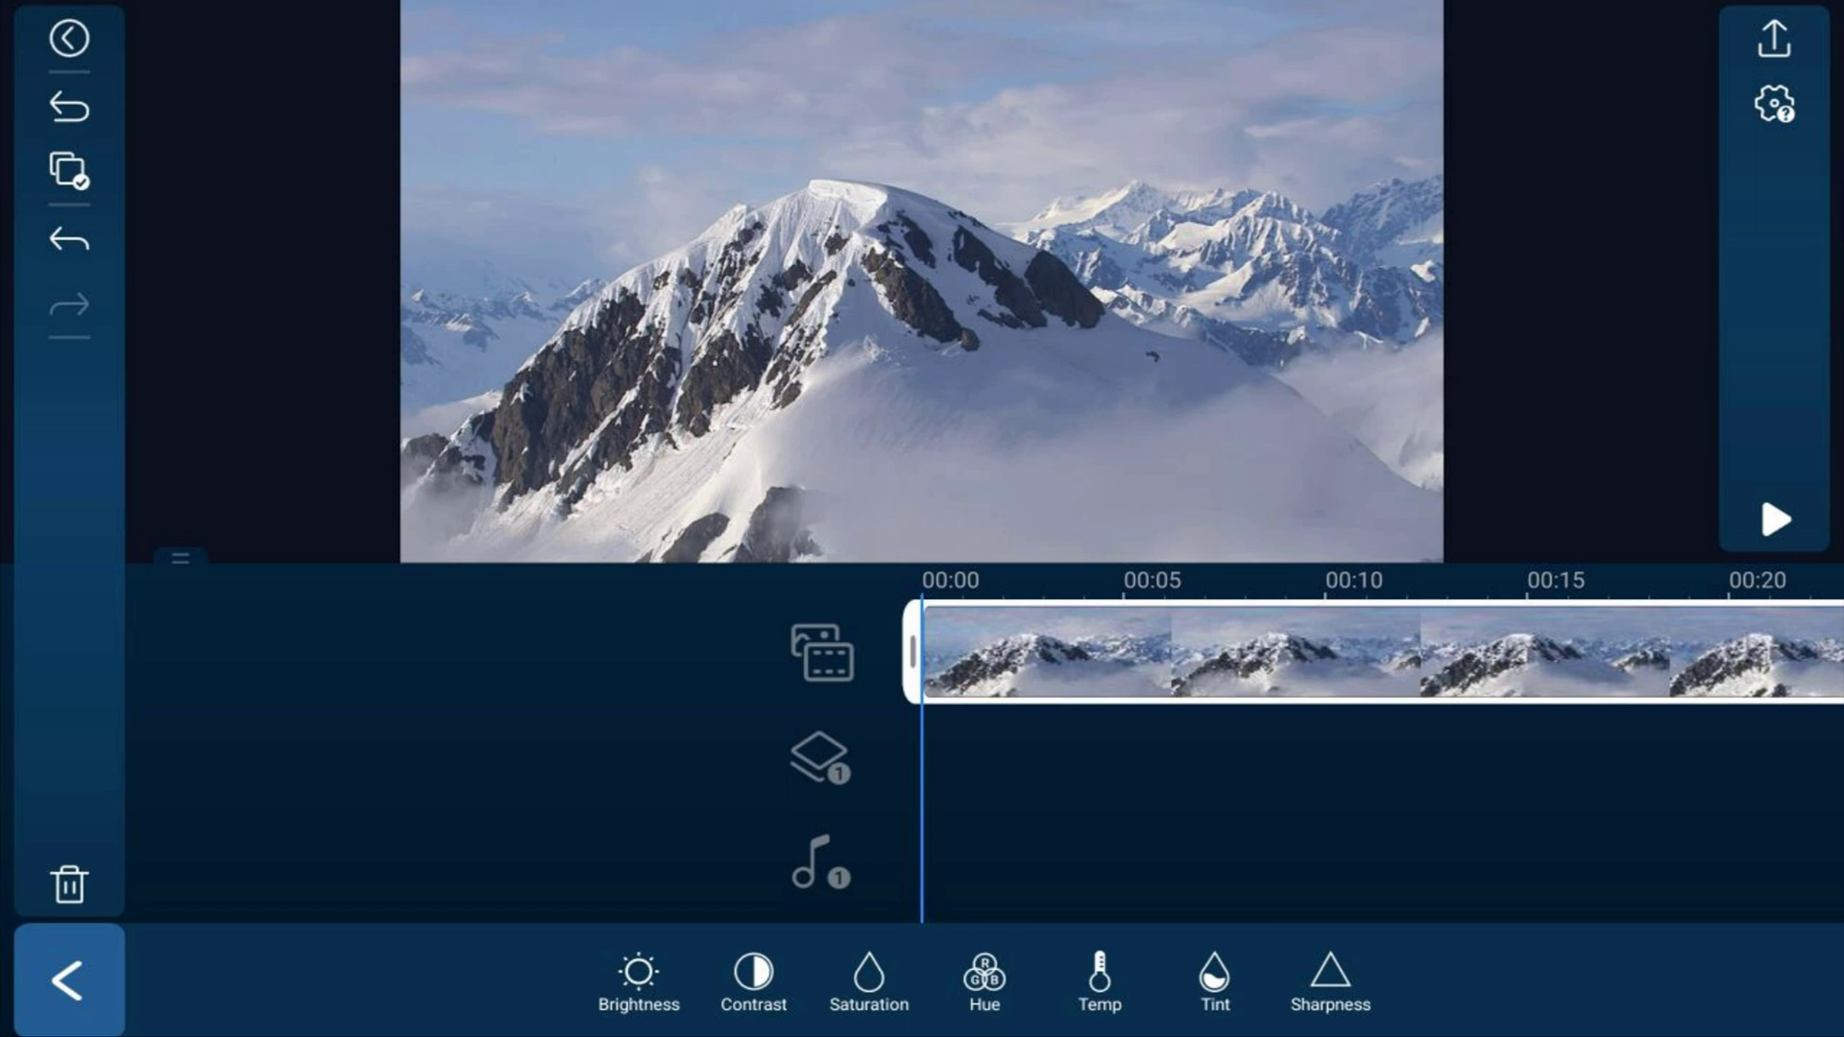
# Preview different hue tints on the clip, then settle the Hue slider at 100.
pyautogui.click(985, 983)
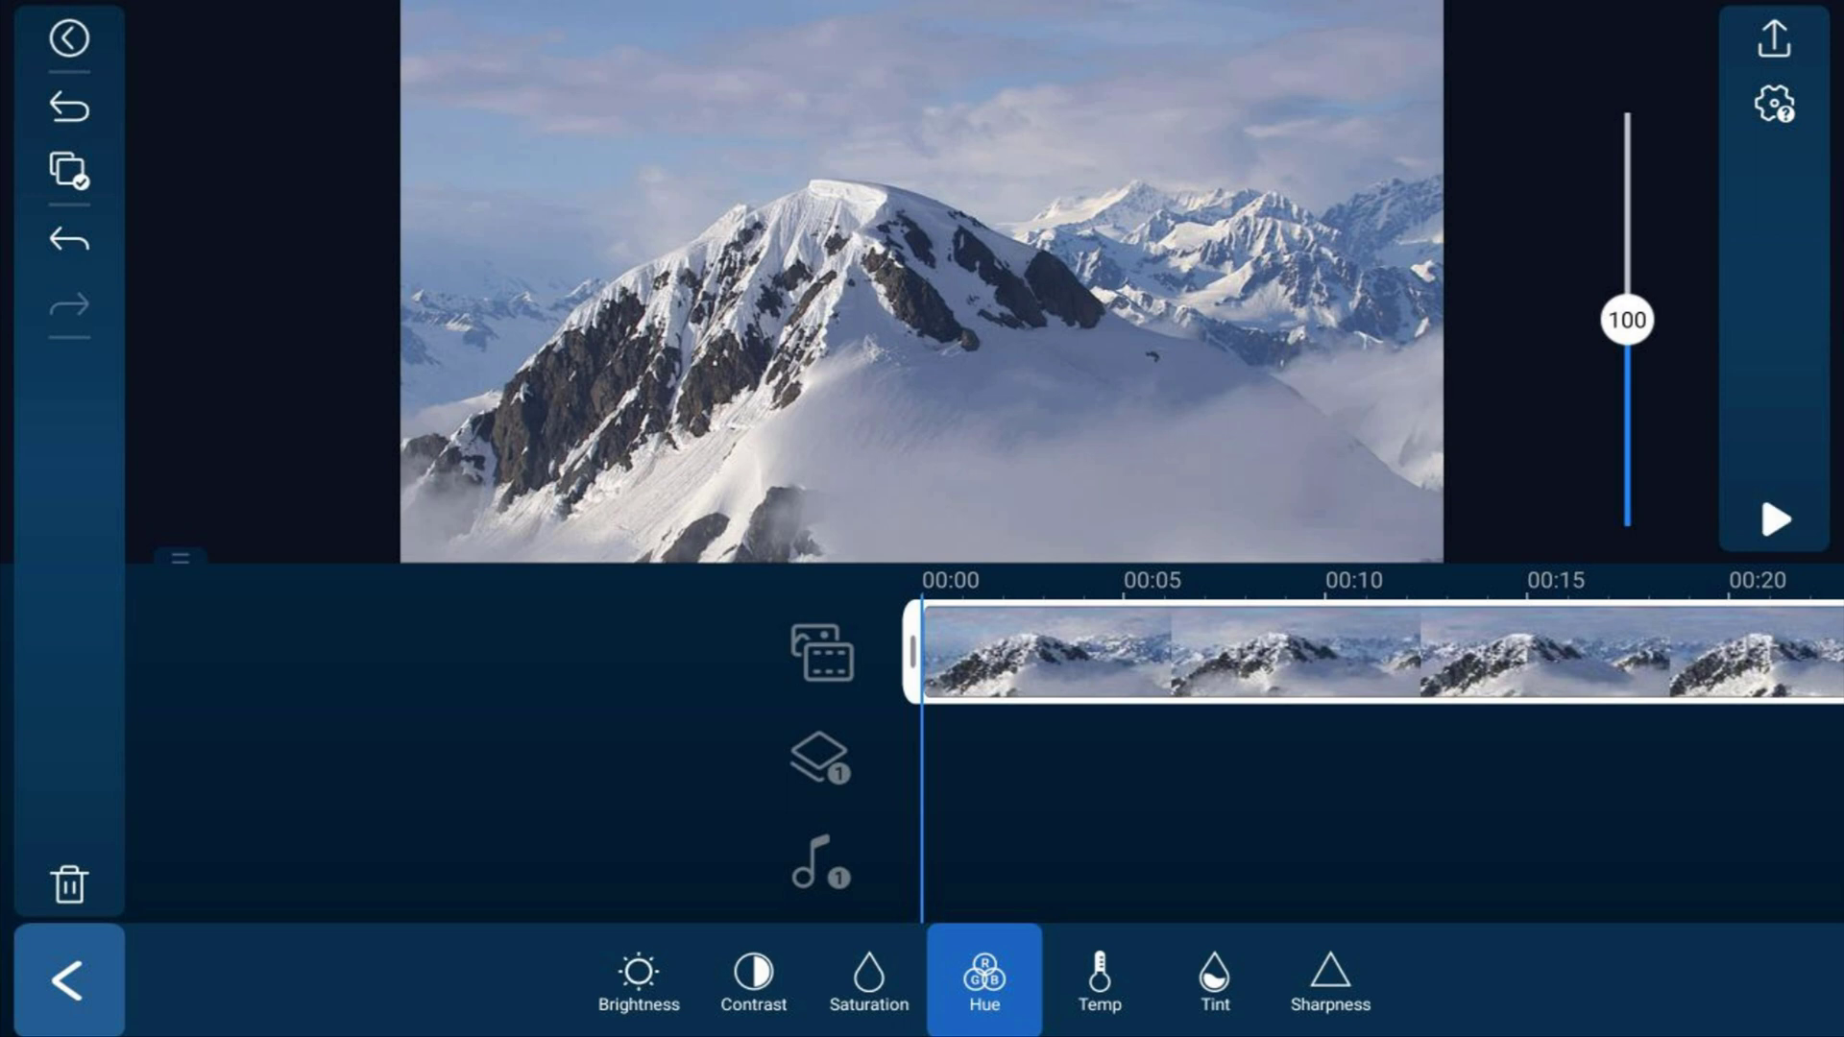
pyautogui.moveTo(1627, 319); pyautogui.dragTo(1627, 96)
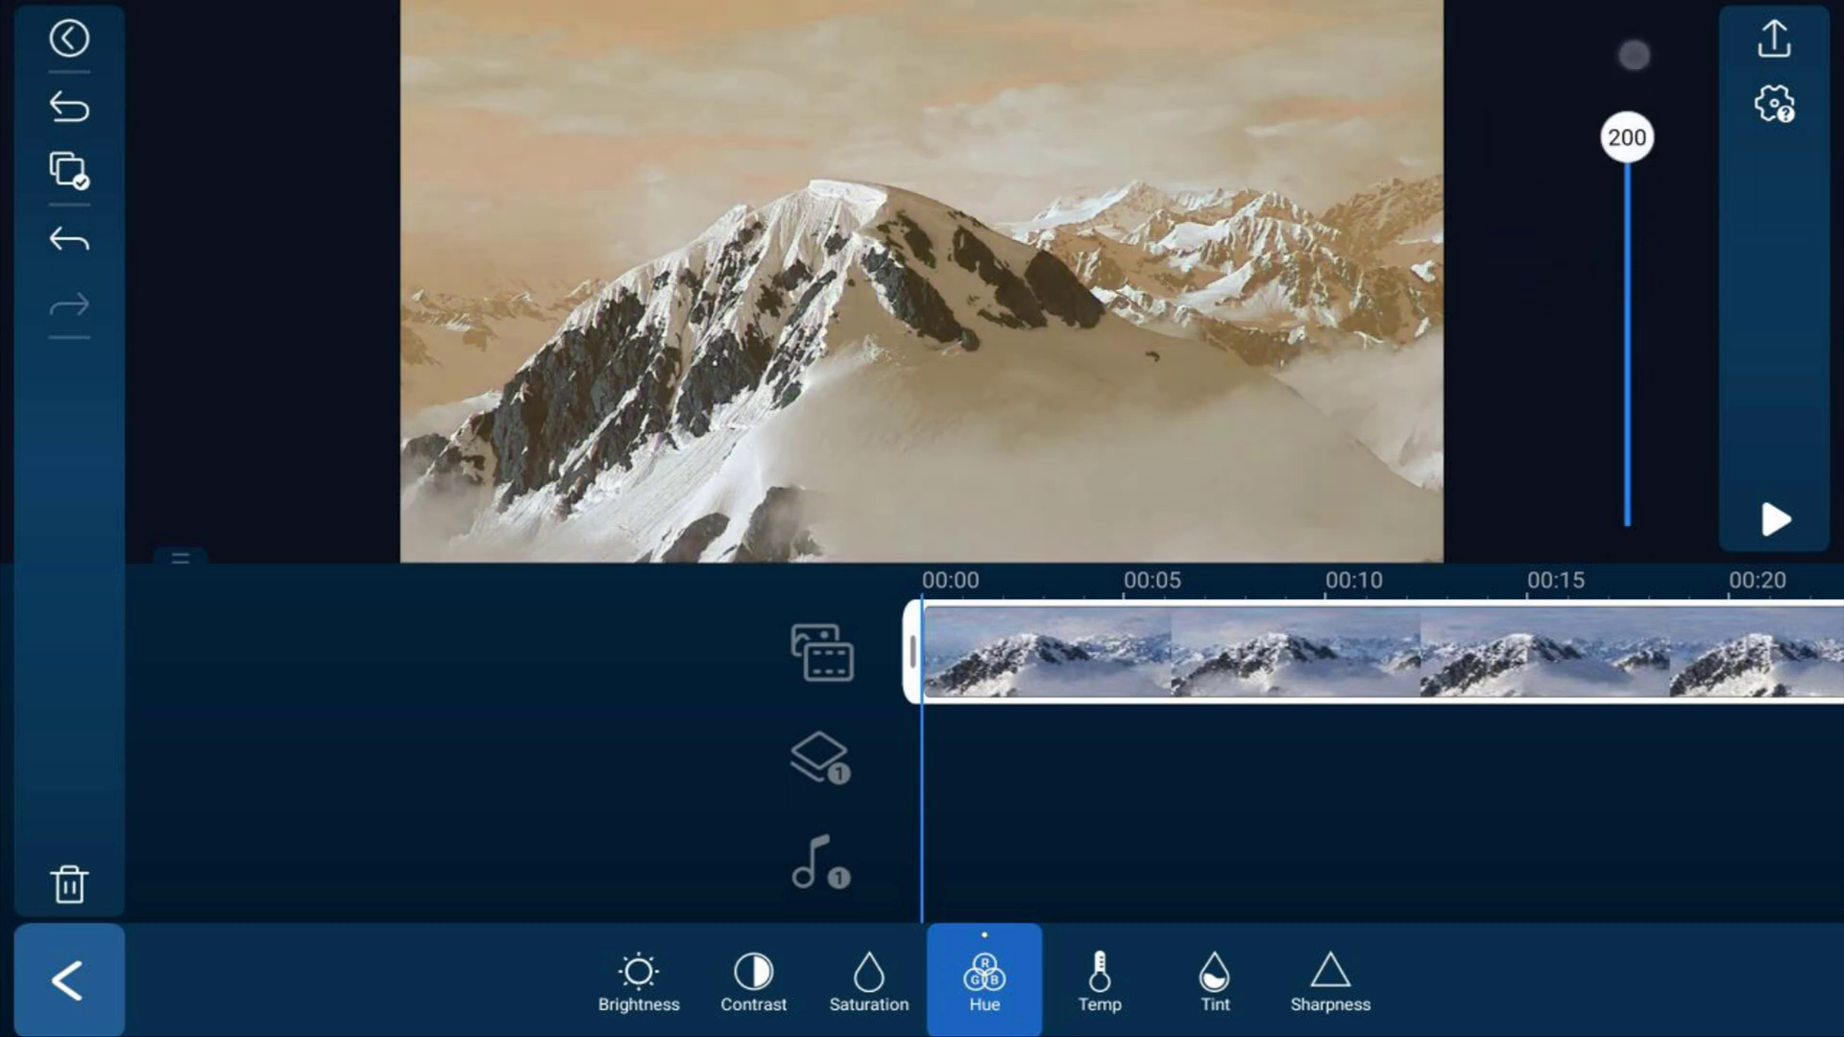
pyautogui.moveTo(1627, 137); pyautogui.dragTo(1631, 536)
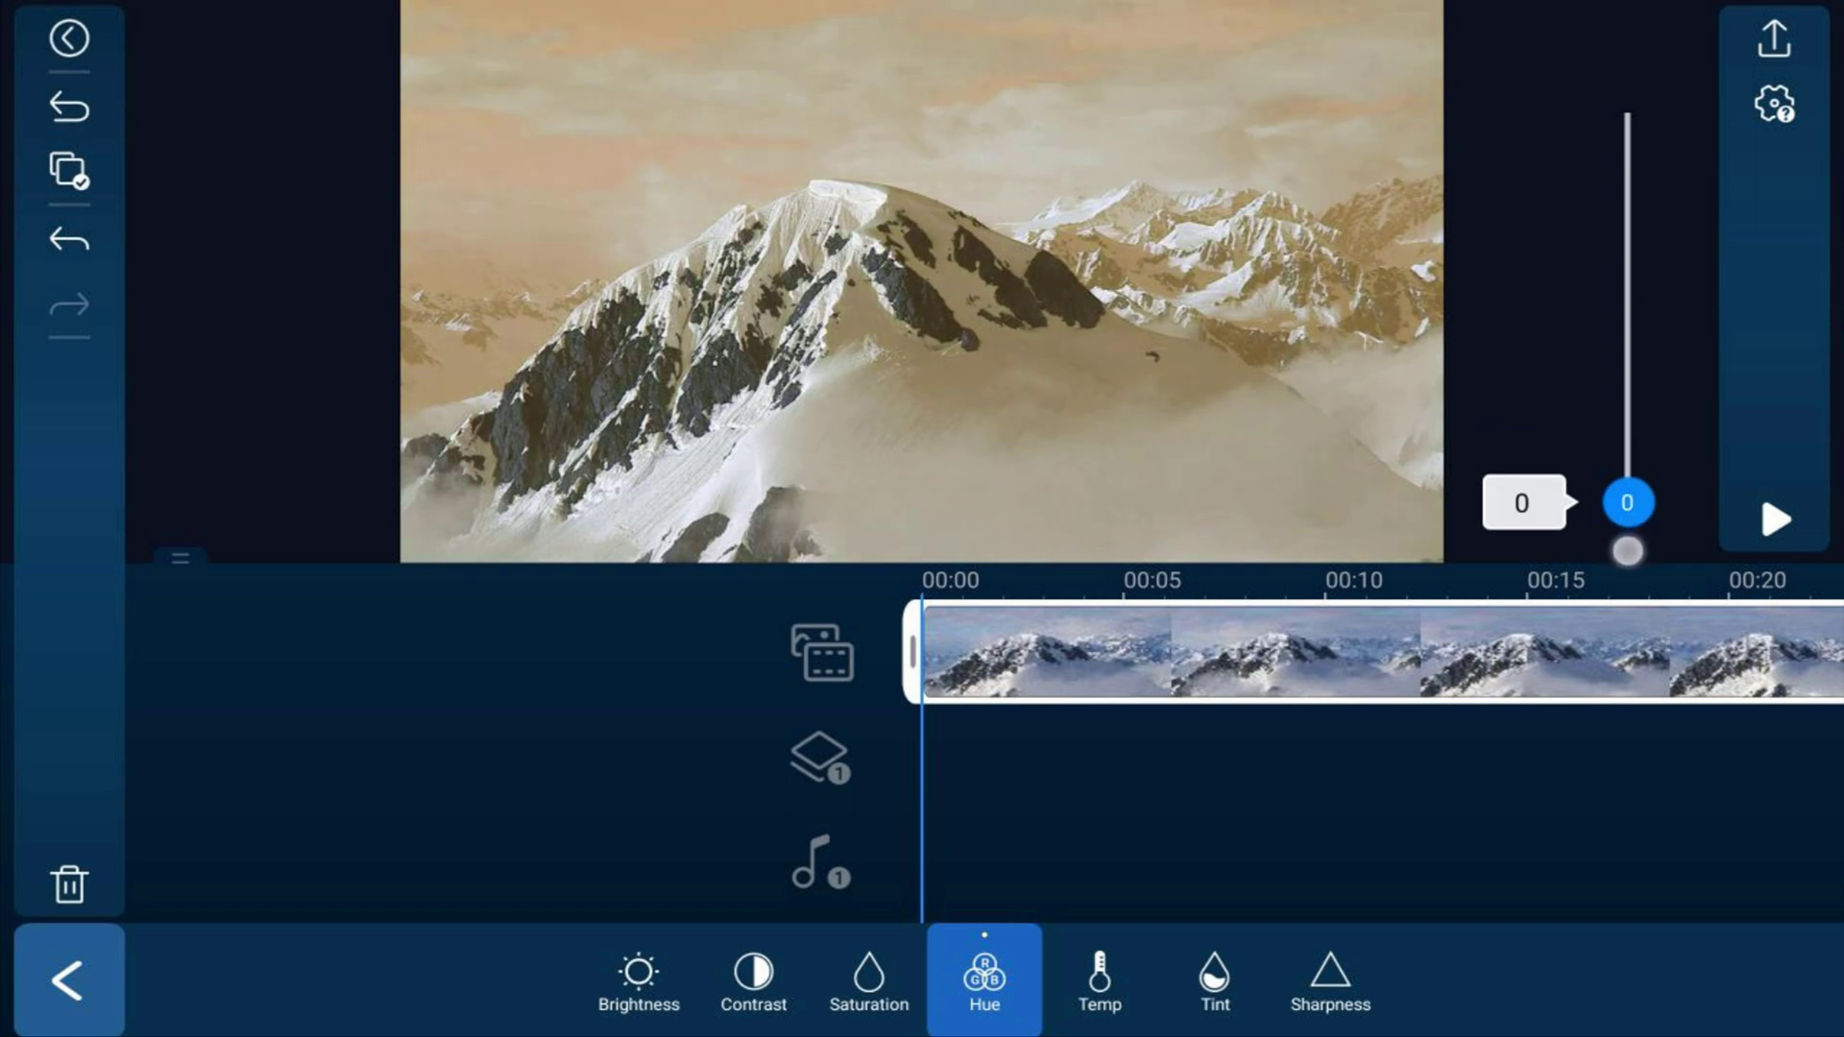
pyautogui.moveTo(1631, 527); pyautogui.dragTo(1630, 329)
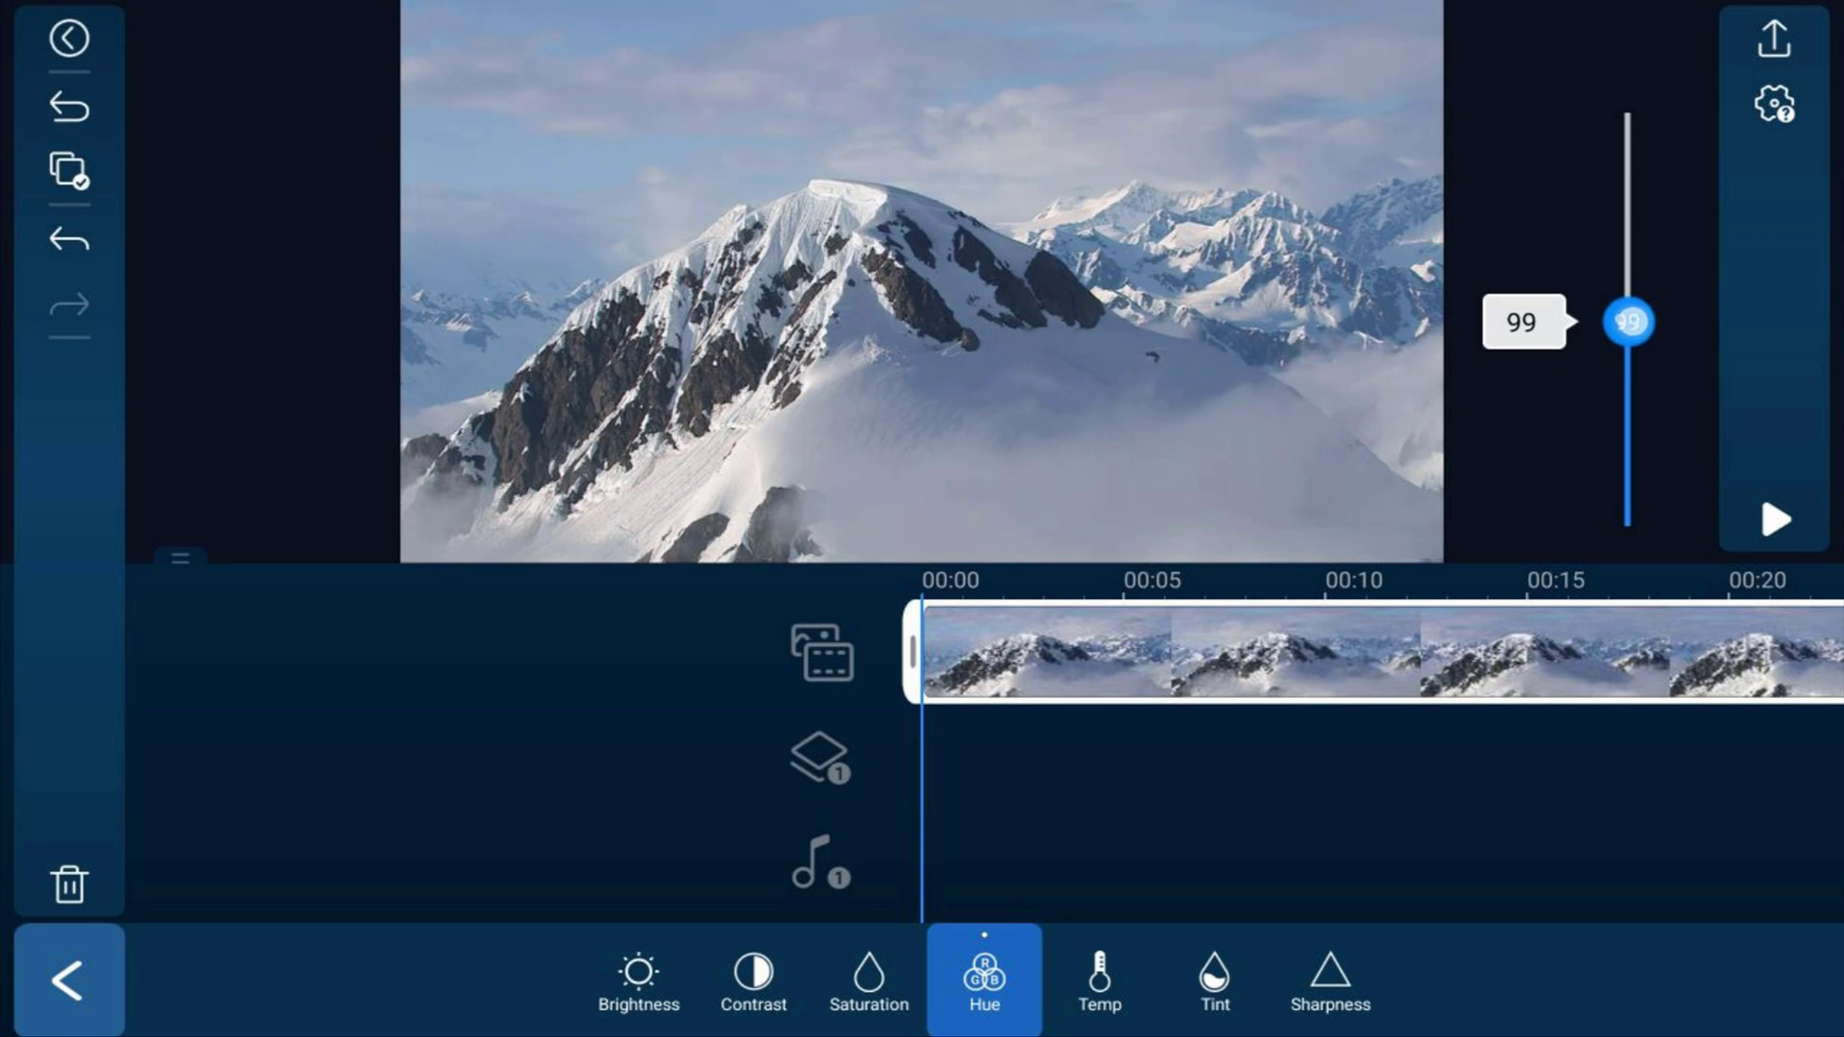
pyautogui.moveTo(1630, 324); pyautogui.dragTo(1630, 320)
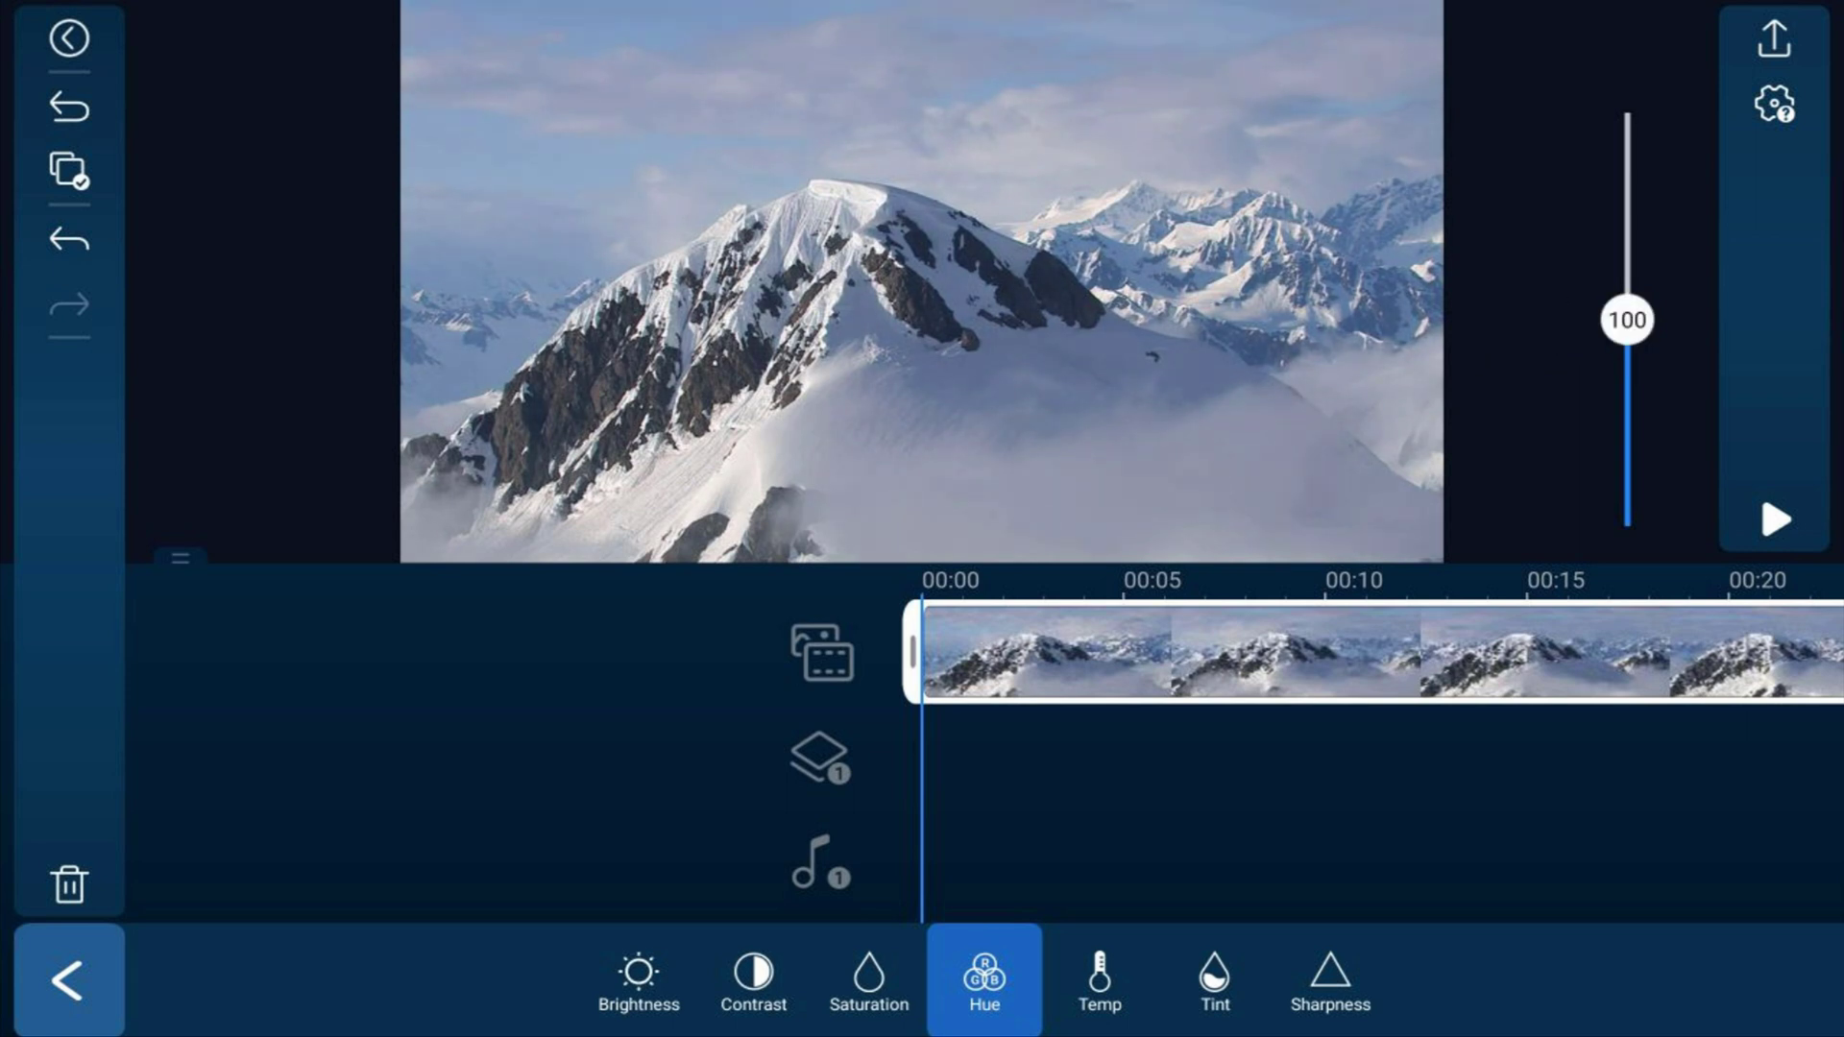
# Close the Adjustment panel and the clip toolbar, deselecting the SnowyPeaks clip.
pyautogui.press('Escape')
pyautogui.click(70, 40)
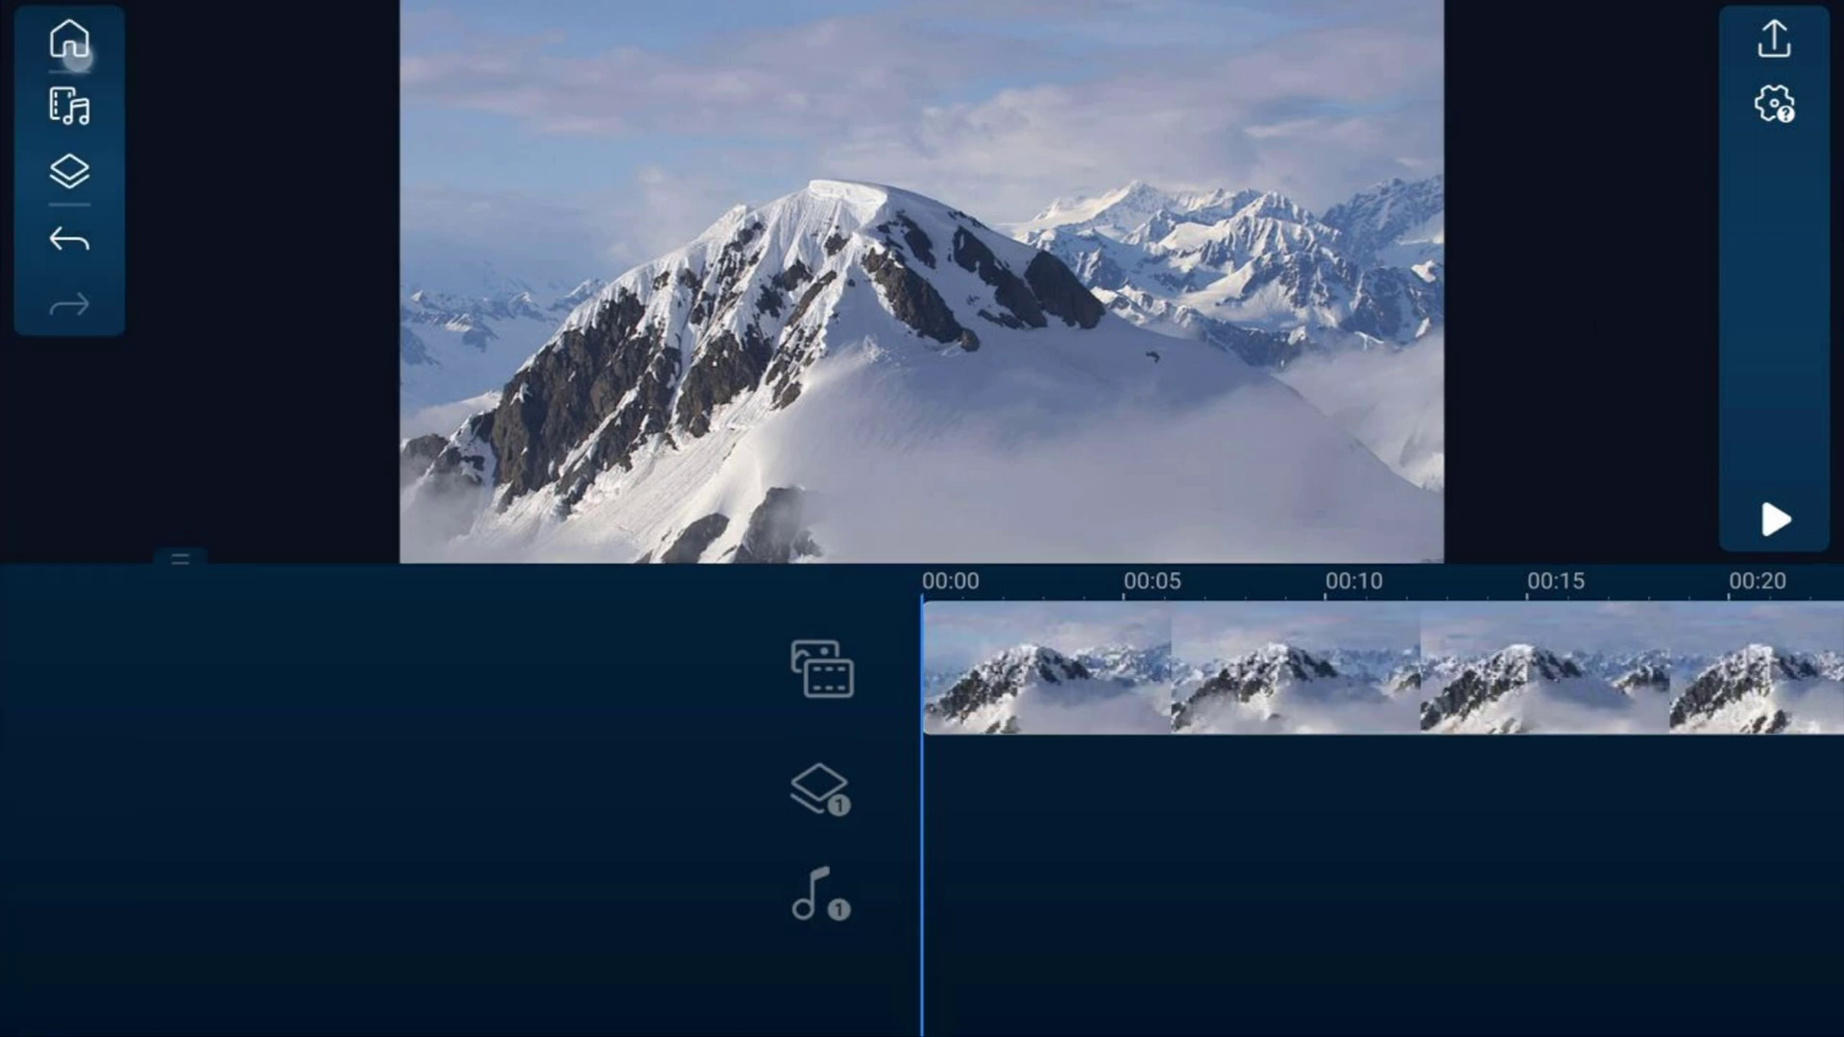